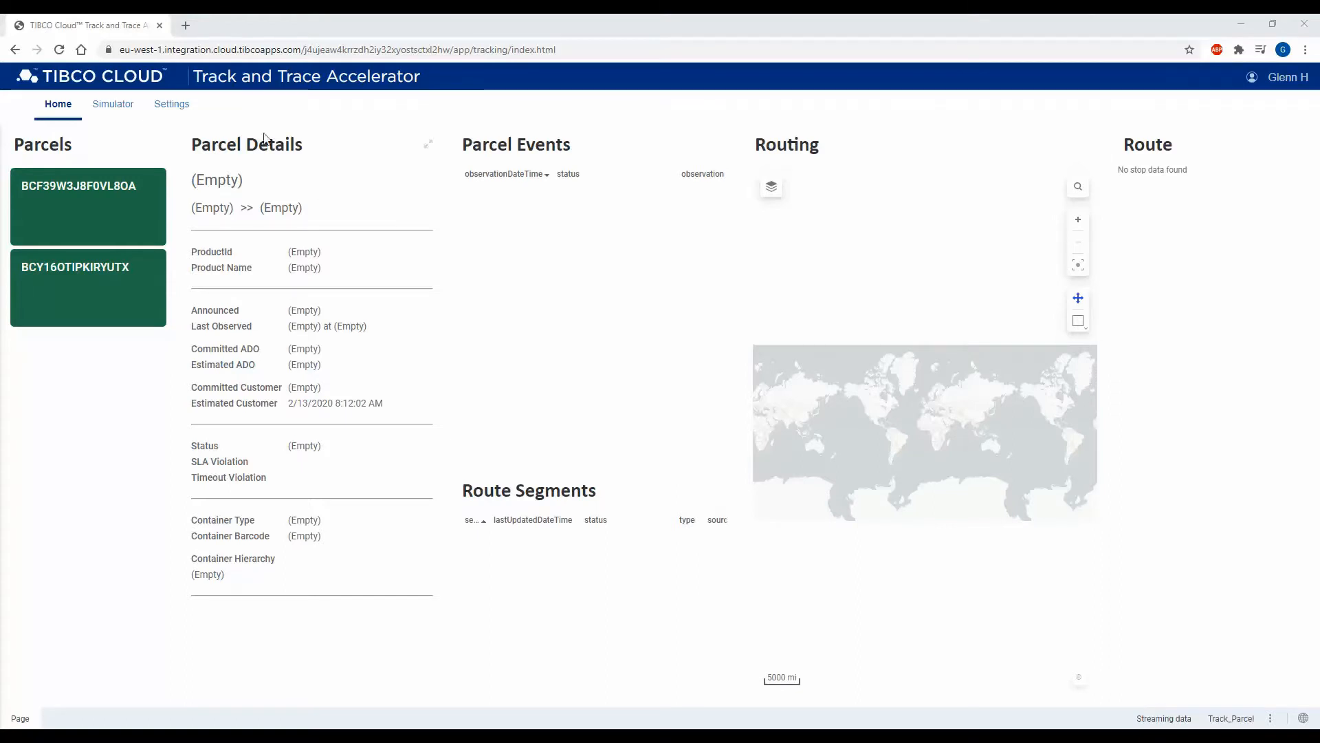
- Run the 'Full Observations, Normal' test case from the Simulator to create a new parcel
click(113, 103)
click(96, 234)
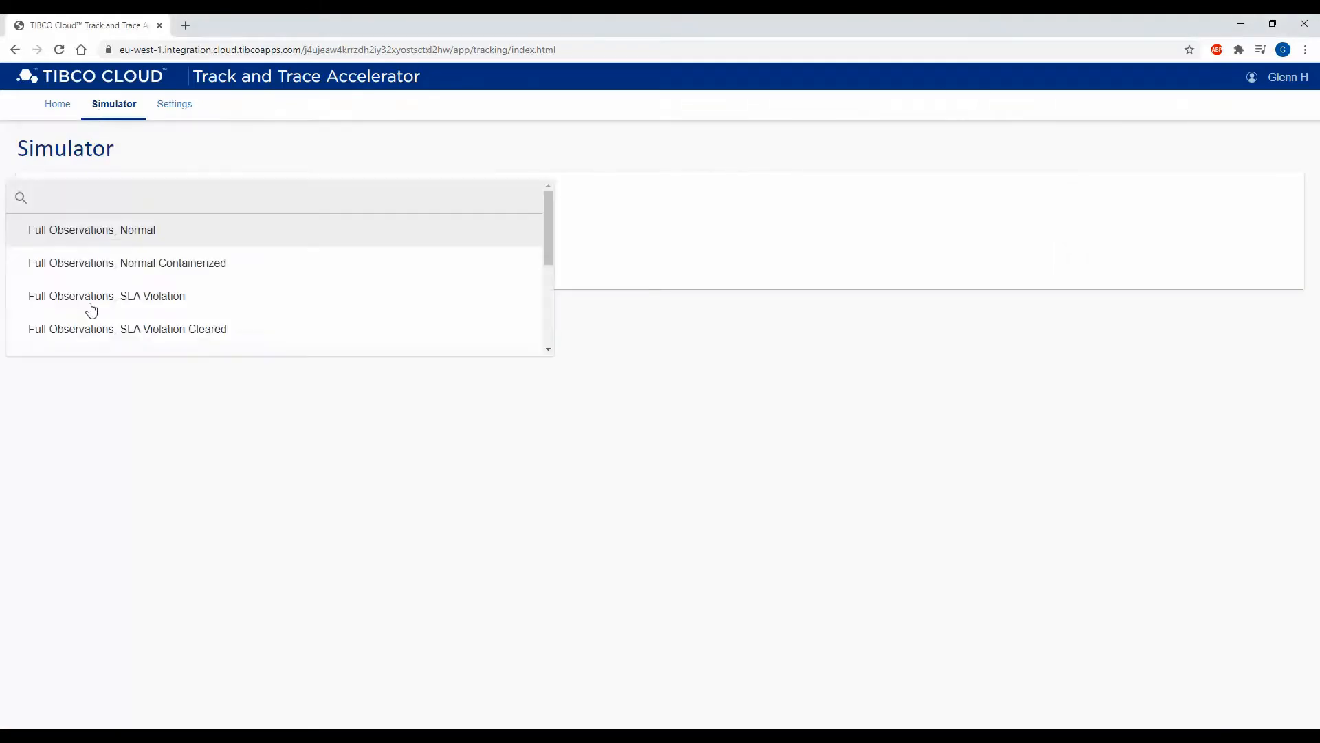
click(163, 237)
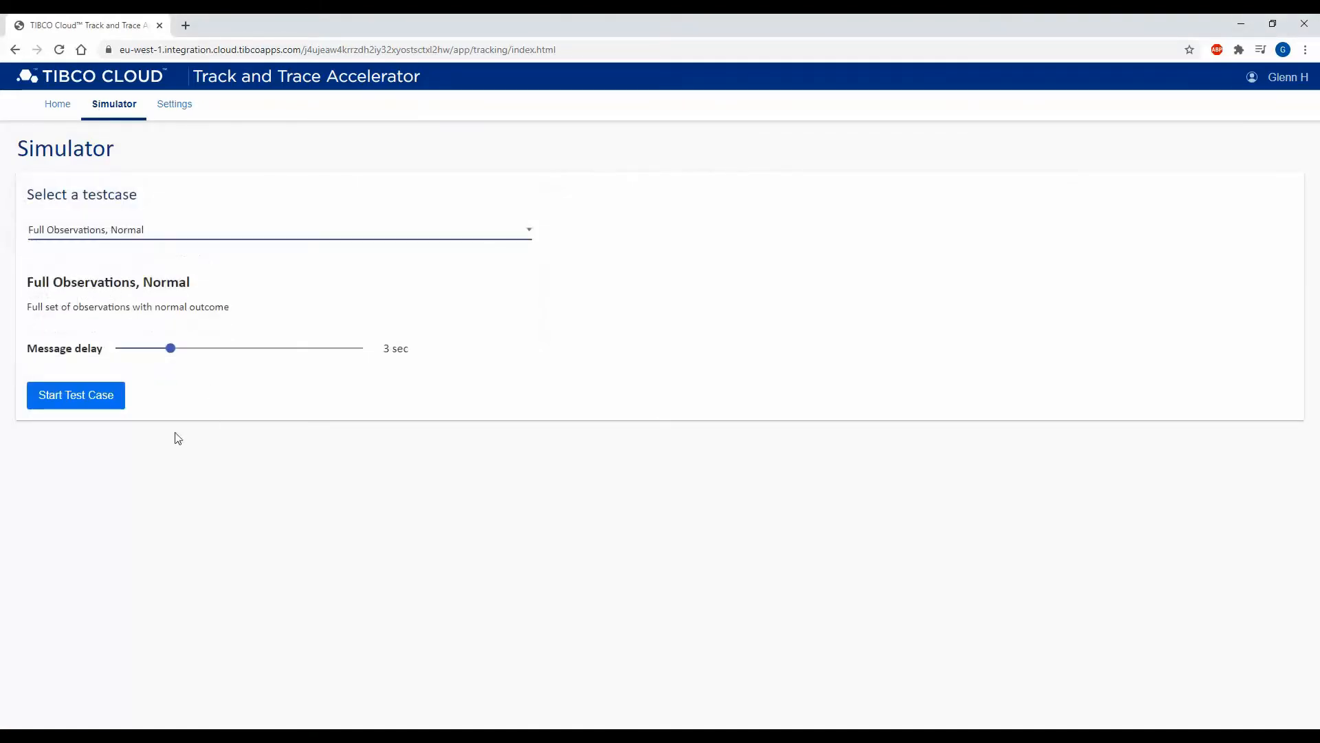
click(64, 398)
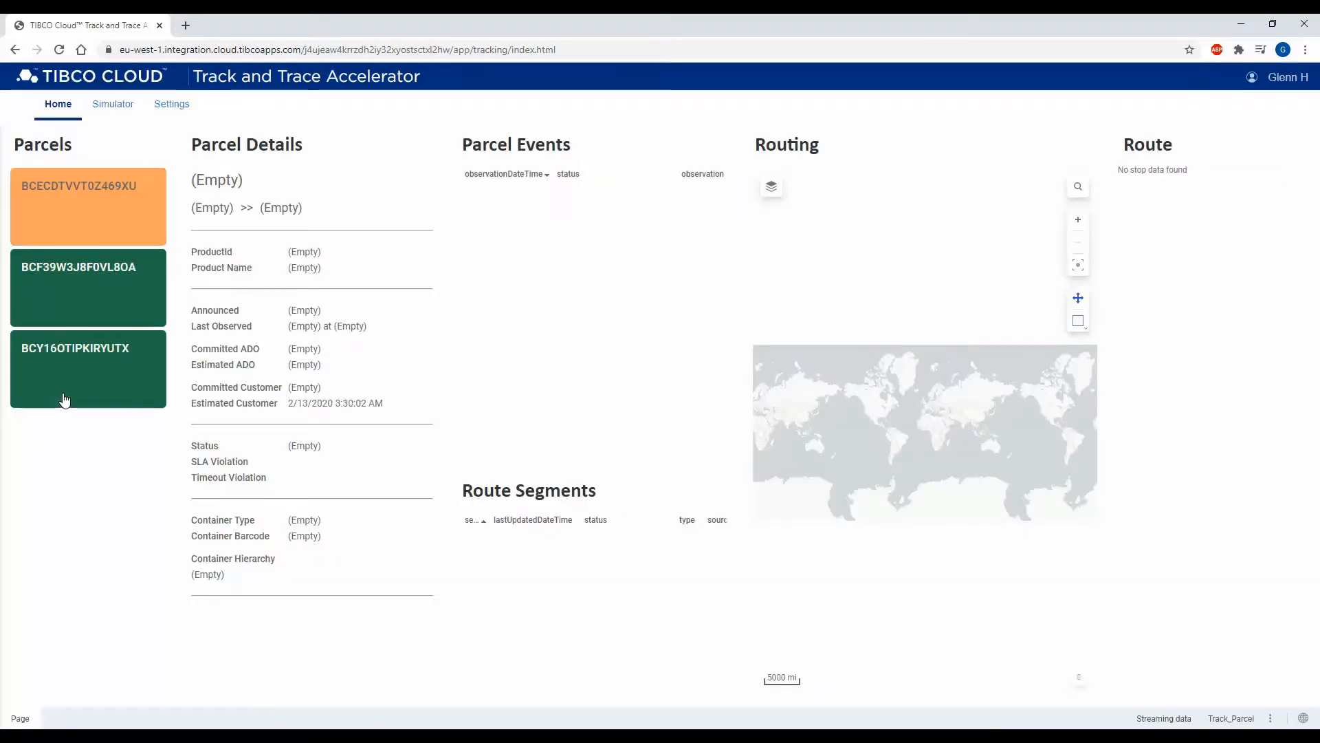
click(54, 220)
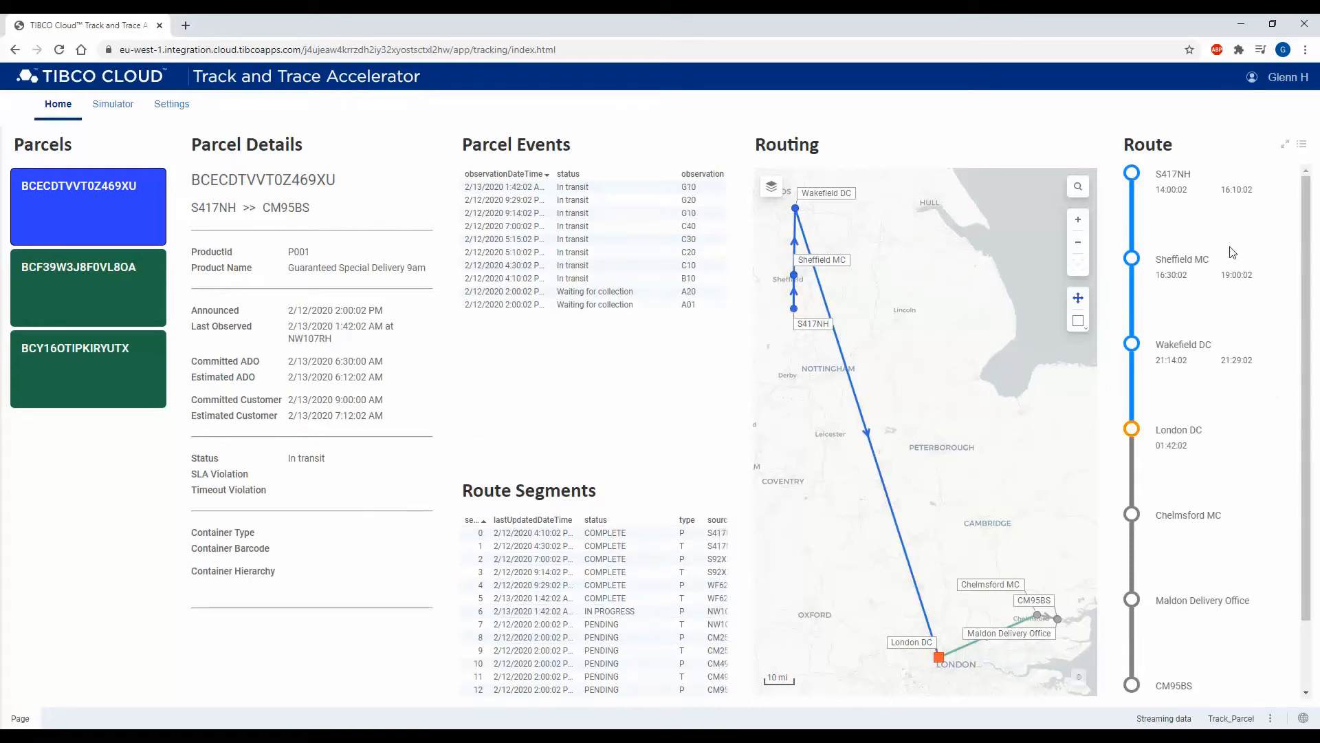
scroll(1230, 251, down, 3)
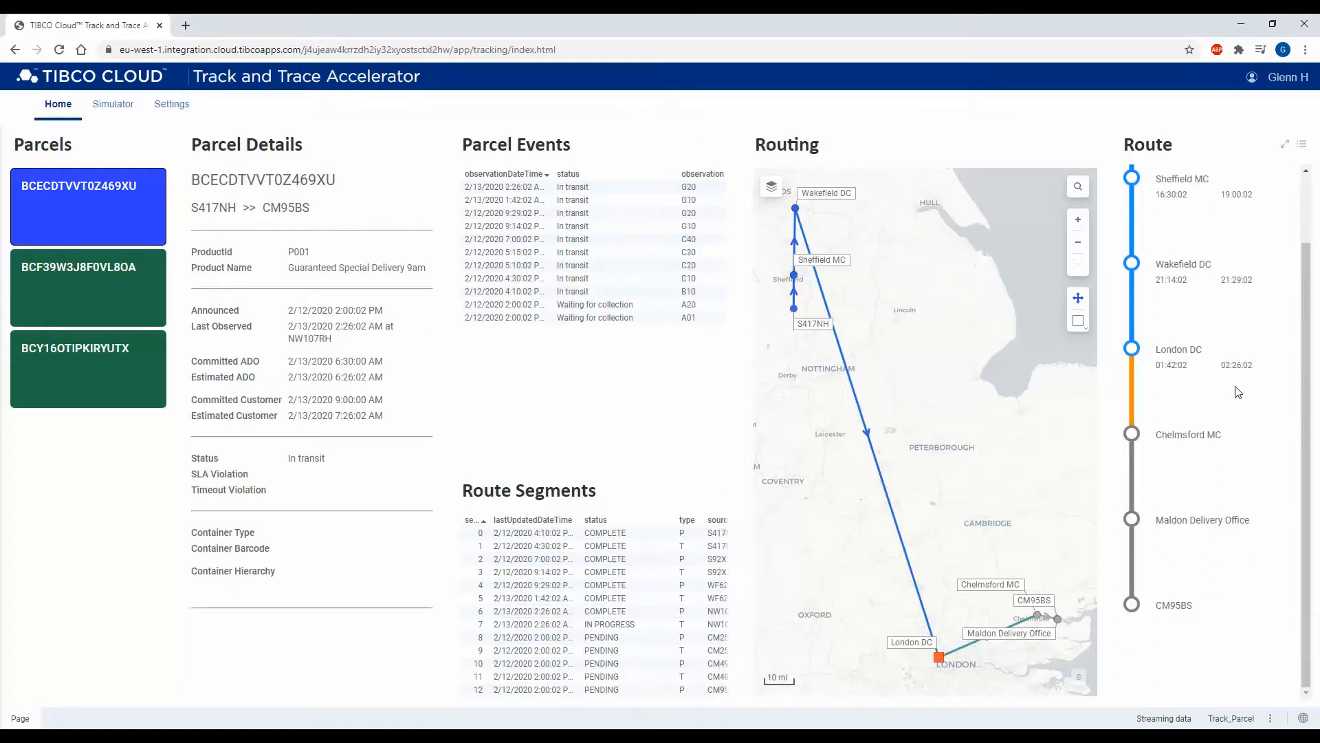